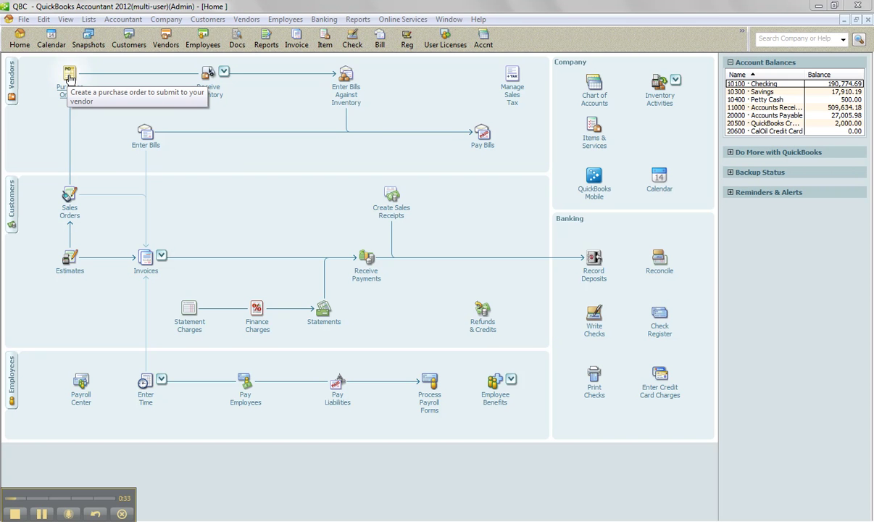
Start a purchase order to Calendar-V with Cabinets:Light Pine and Hardware:Brass hinges lines.
left_click(70, 75)
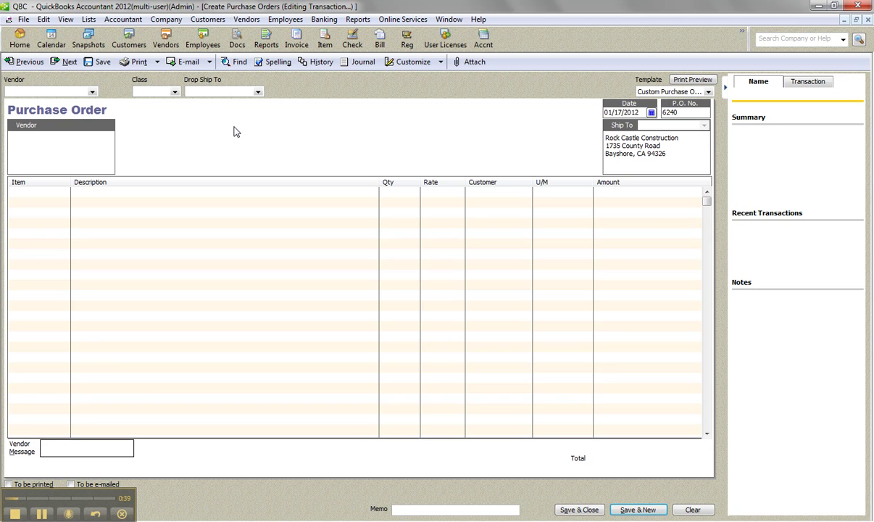
left_click(92, 92)
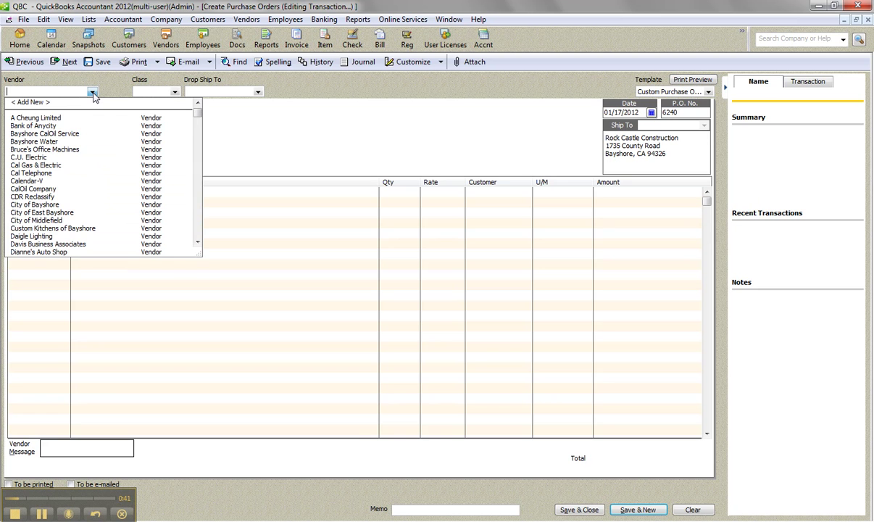
left_click(36, 180)
left_click(48, 191)
left_click(65, 192)
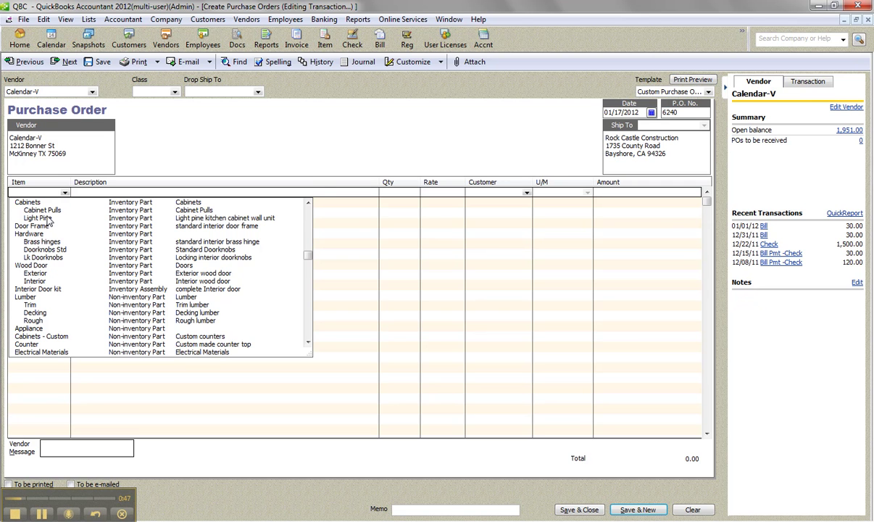
left_click(48, 218)
left_click(58, 210)
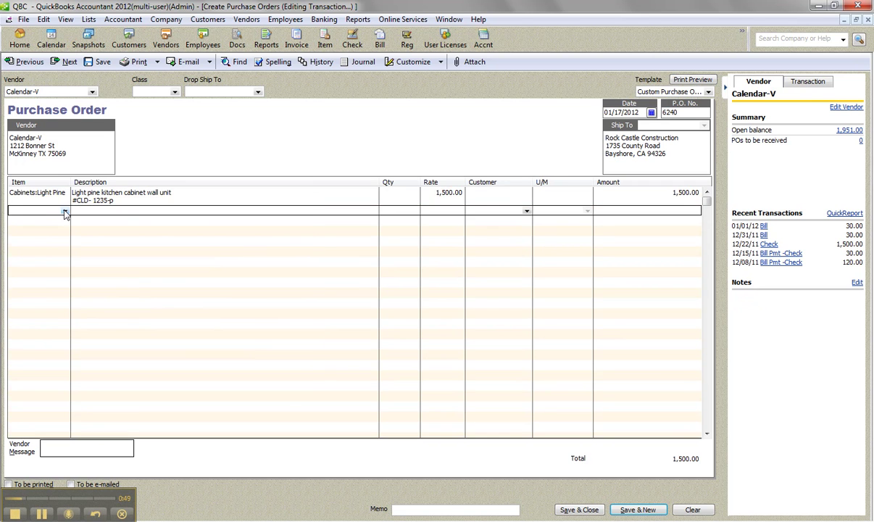
left_click(64, 210)
left_click(51, 259)
Set quantities to 5 Light Pine cabinets and 25 brass hinges, then check hinge availability.
left_click(391, 194)
type("5")
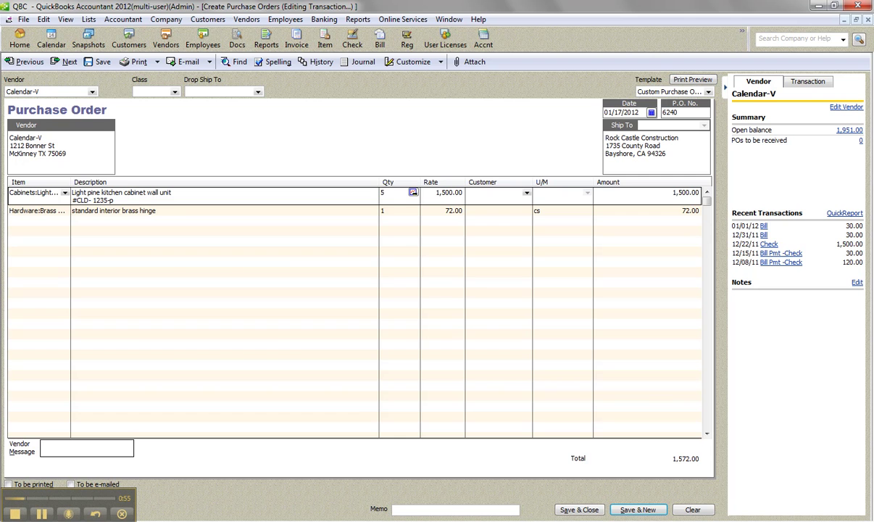
left_click(382, 210)
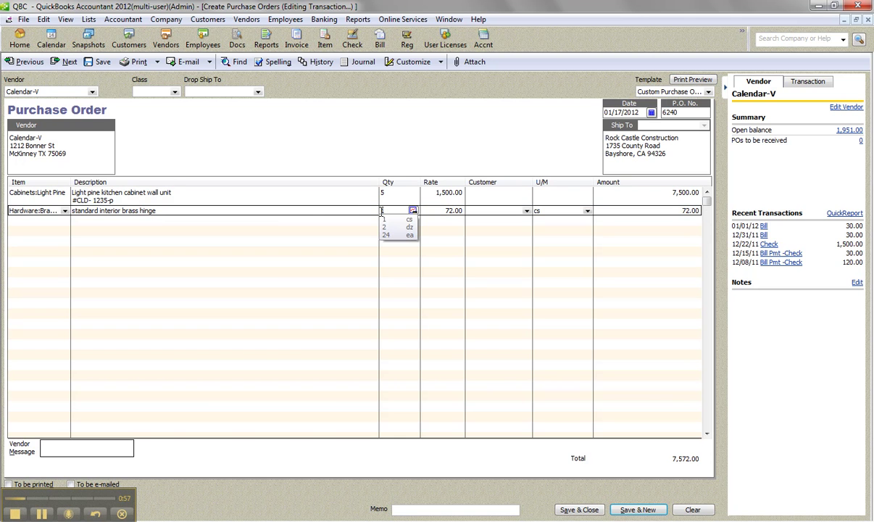
double_click(382, 211)
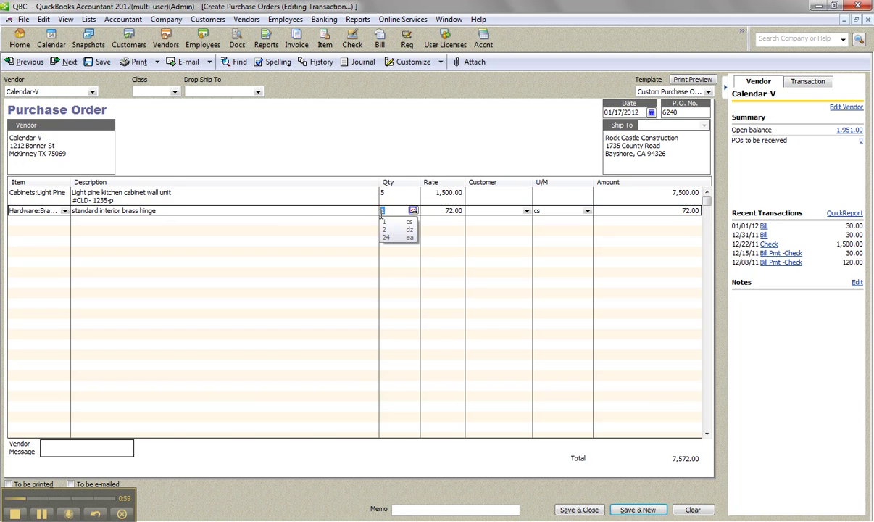
type("25")
key("Tab")
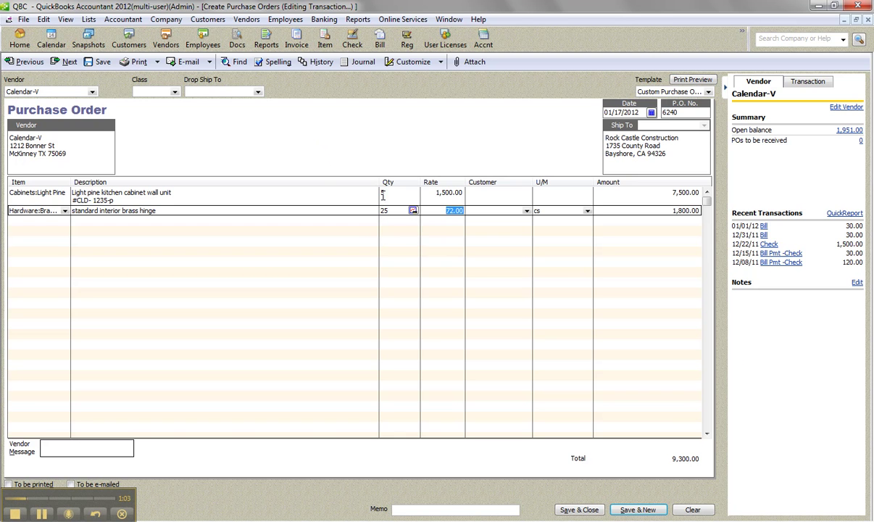
left_click(413, 211)
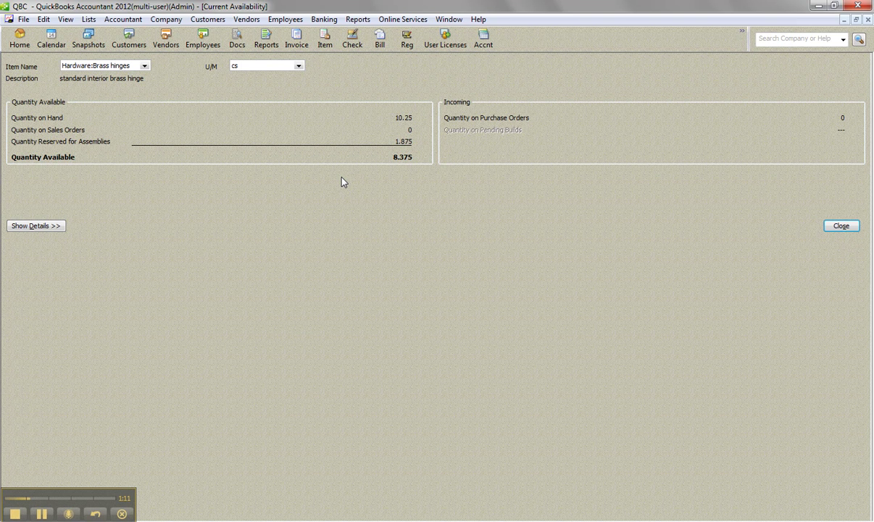
Review the brass hinges' purchase order details and close the Current Availability window.
left_click(56, 225)
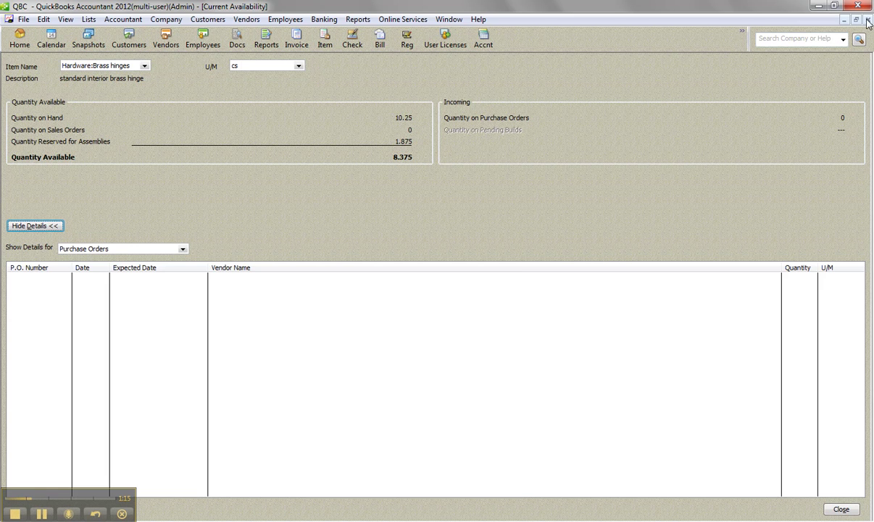
left_click(869, 21)
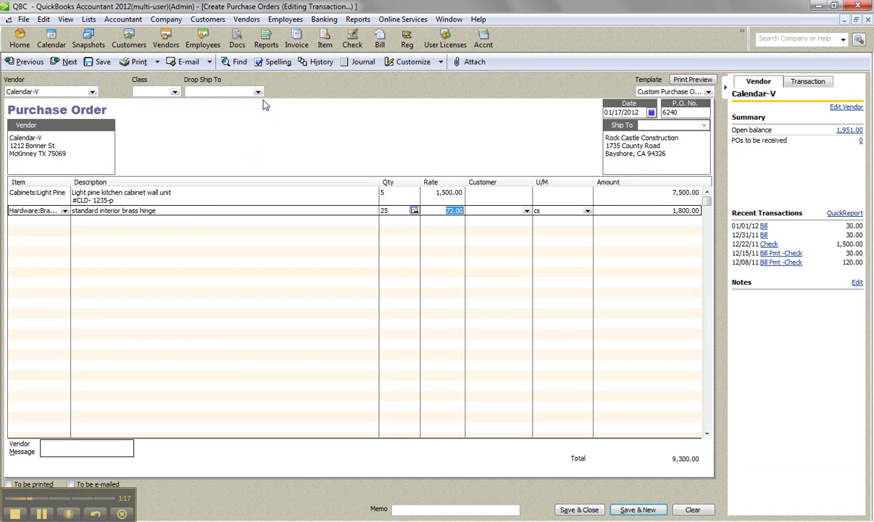
left_click(257, 93)
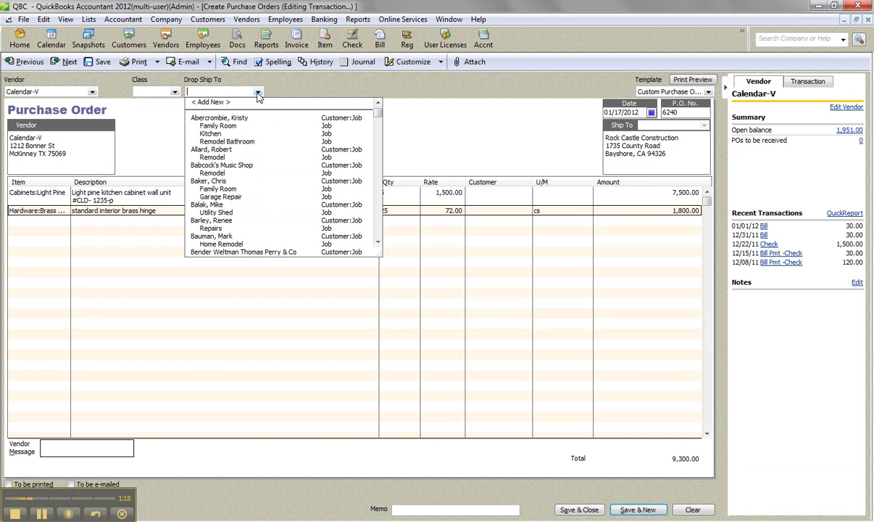
Drop-ship PO 6240 to the customer's Kitchen job and save it, ignoring the CLD spelling flag.
left_click(212, 134)
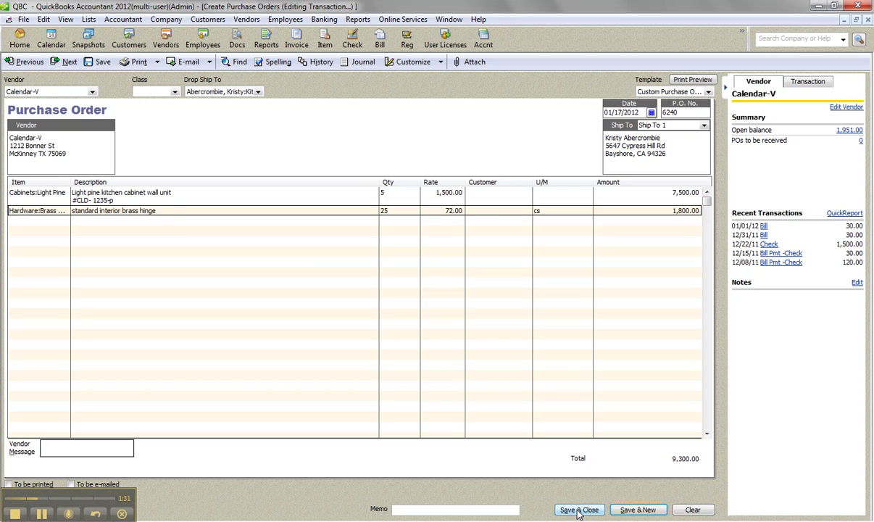
left_click(579, 511)
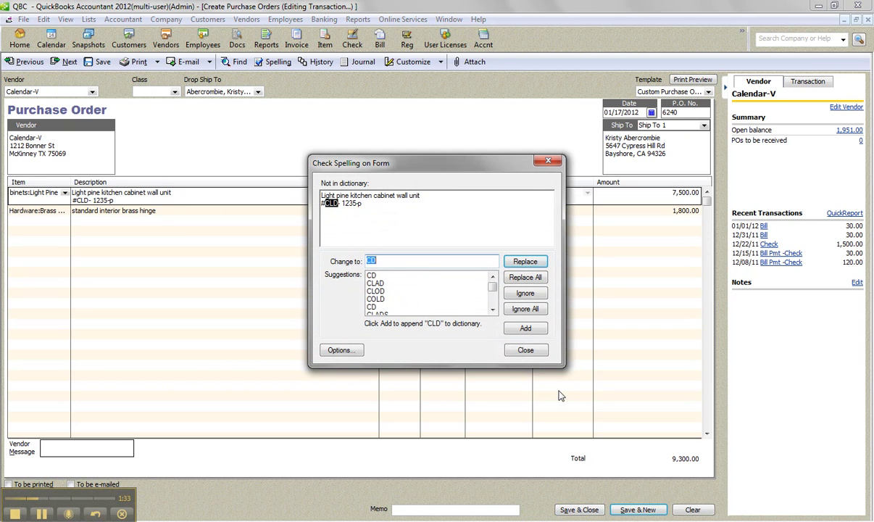
left_click(520, 293)
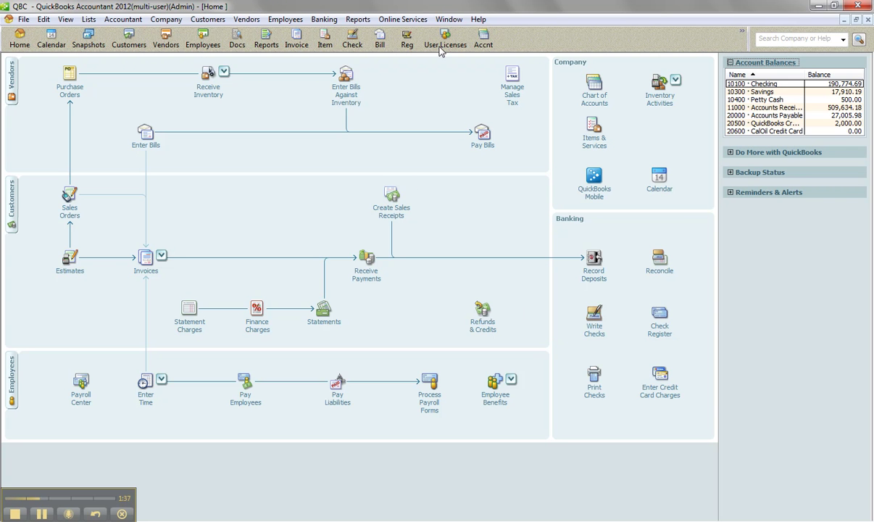
Review PO 6240 in the Open Purchase Orders reports, then return Home to receive inventory.
left_click(358, 20)
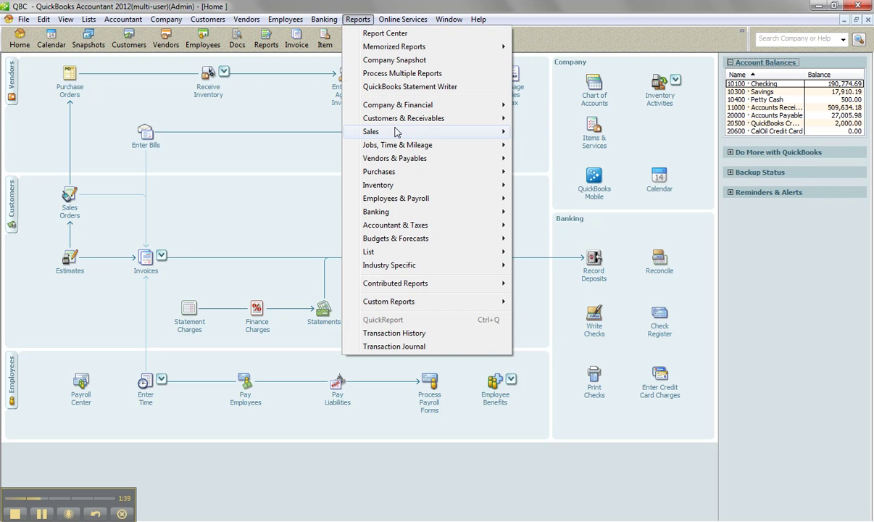
mouse_move(427, 172)
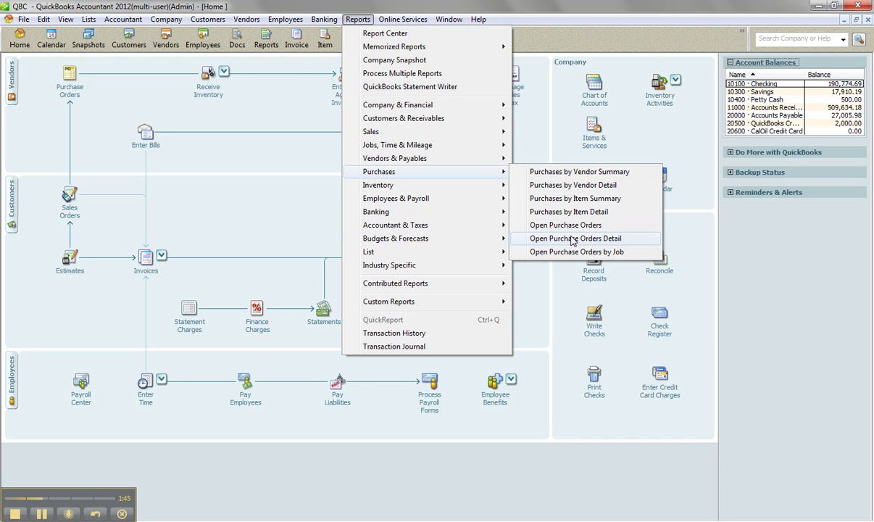
left_click(577, 238)
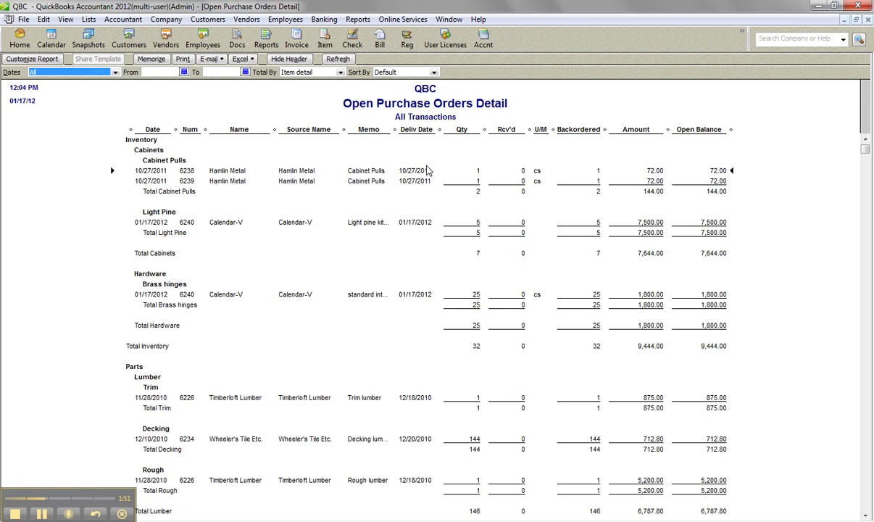
left_click(355, 19)
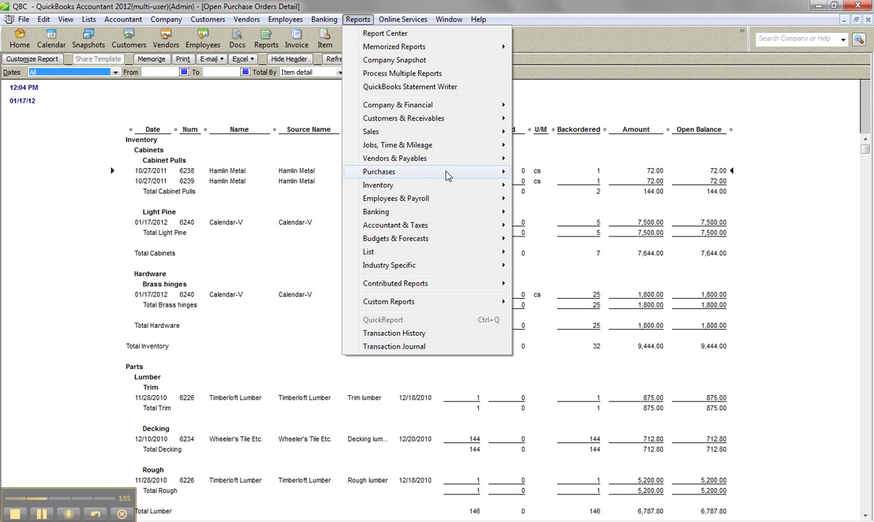
left_click(560, 226)
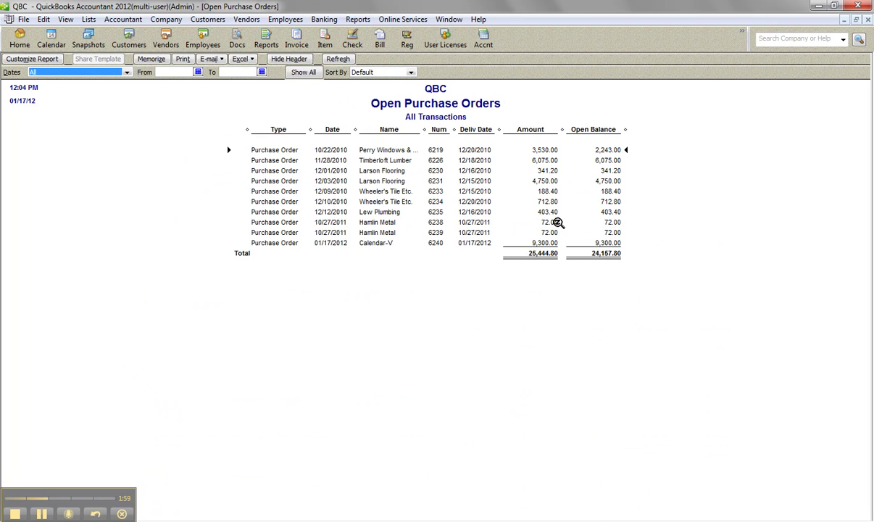
double_click(387, 244)
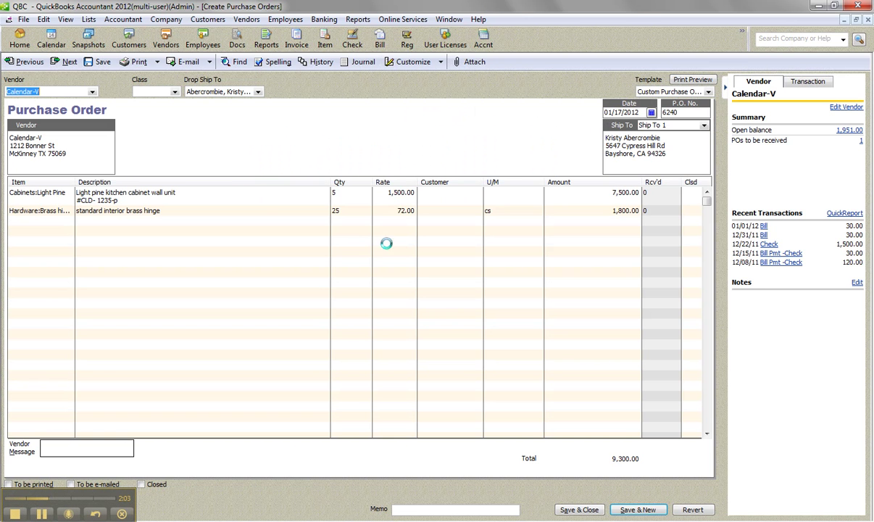
left_click(20, 43)
left_click(224, 72)
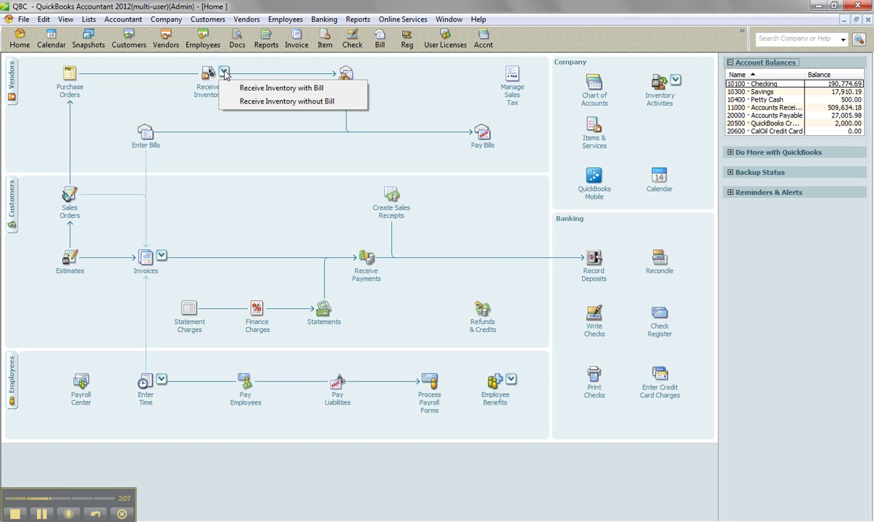
Receive PO 6240's items on a 9,300.00 Calendar-V bill and save it.
left_click(262, 88)
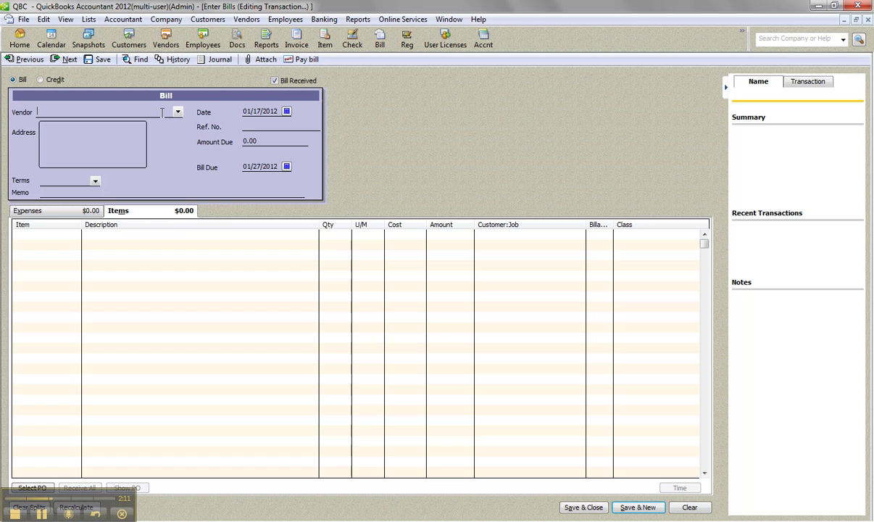
left_click(177, 114)
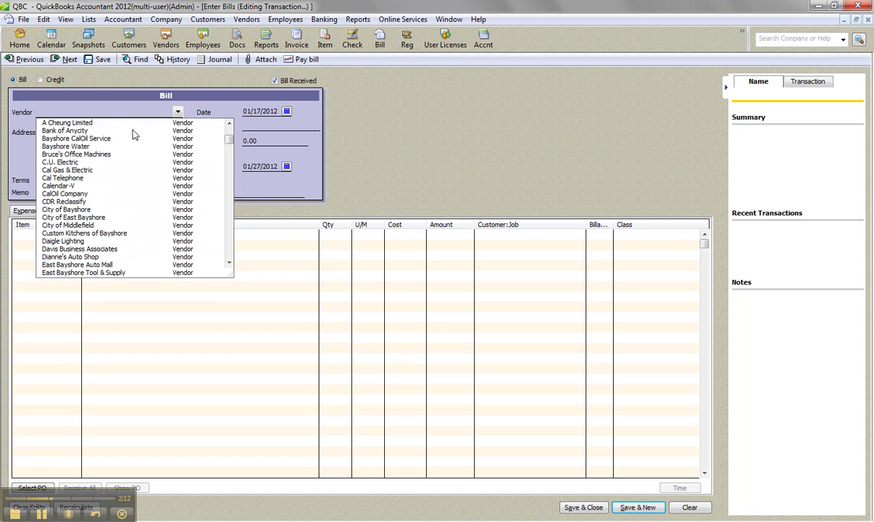
left_click(62, 179)
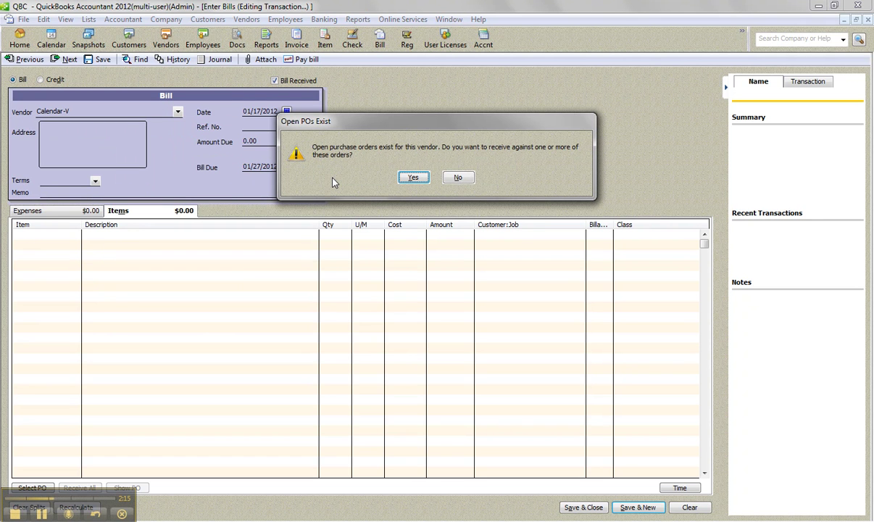
left_click(413, 177)
left_click(187, 211)
left_click(438, 180)
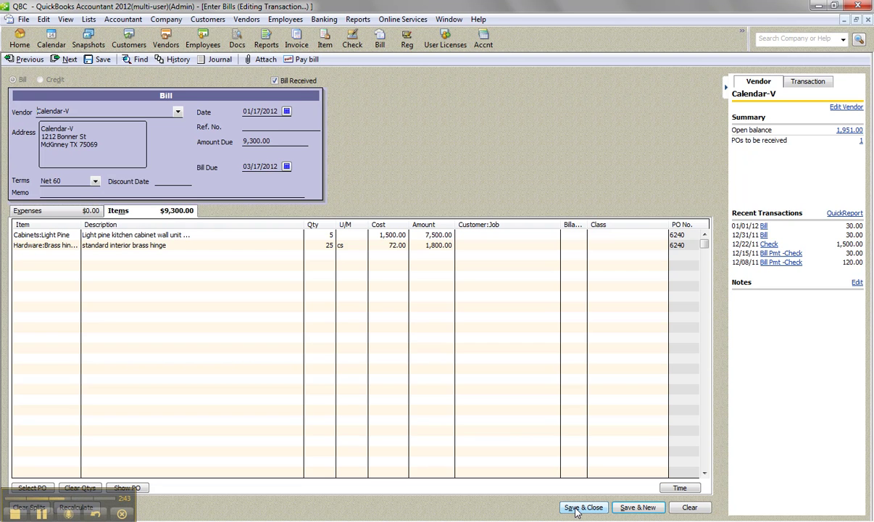
left_click(575, 509)
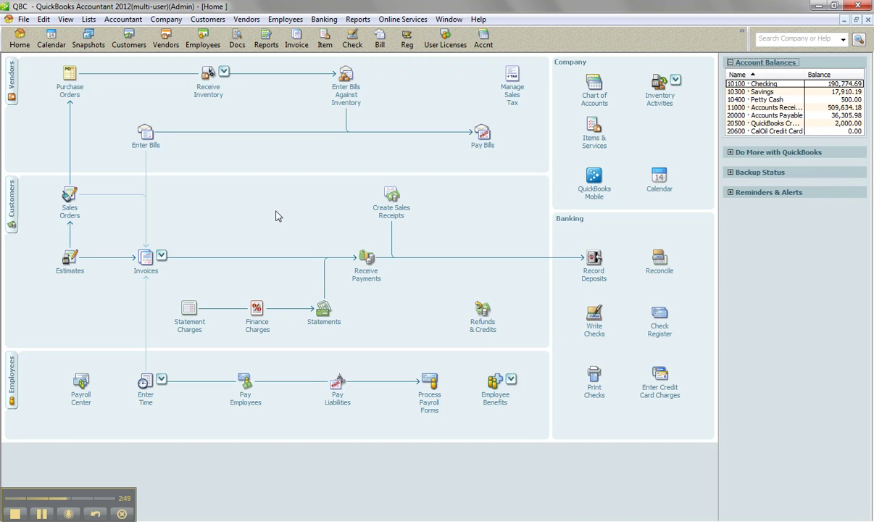
Open PO 6240 from Calendar-V's vendor transactions and view its receipt history.
left_click(166, 38)
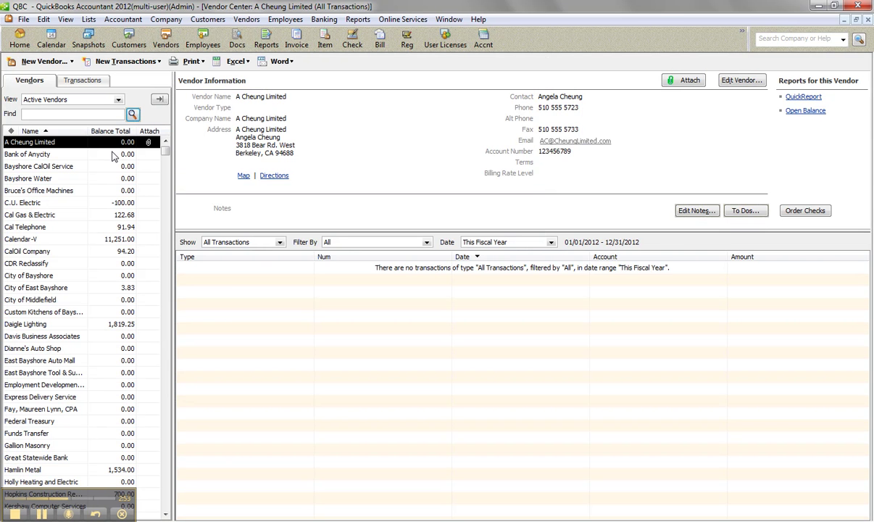
left_click(29, 239)
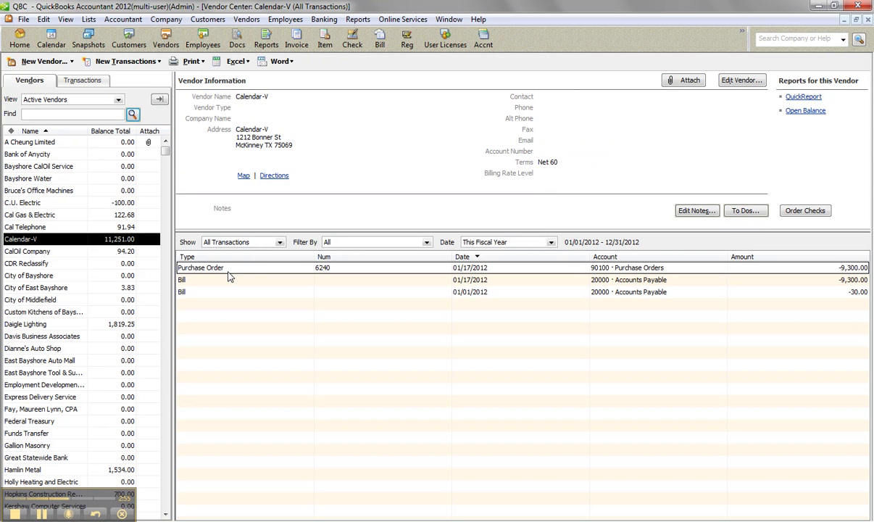
double_click(250, 268)
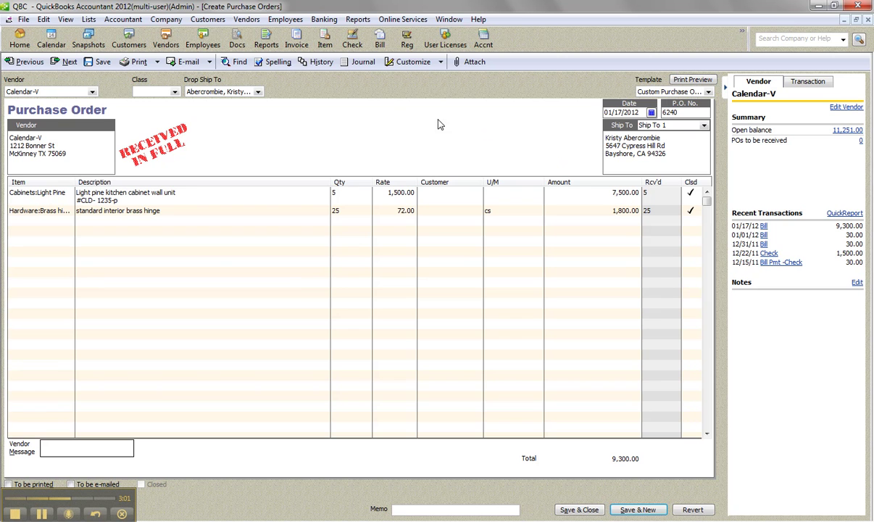
left_click(319, 63)
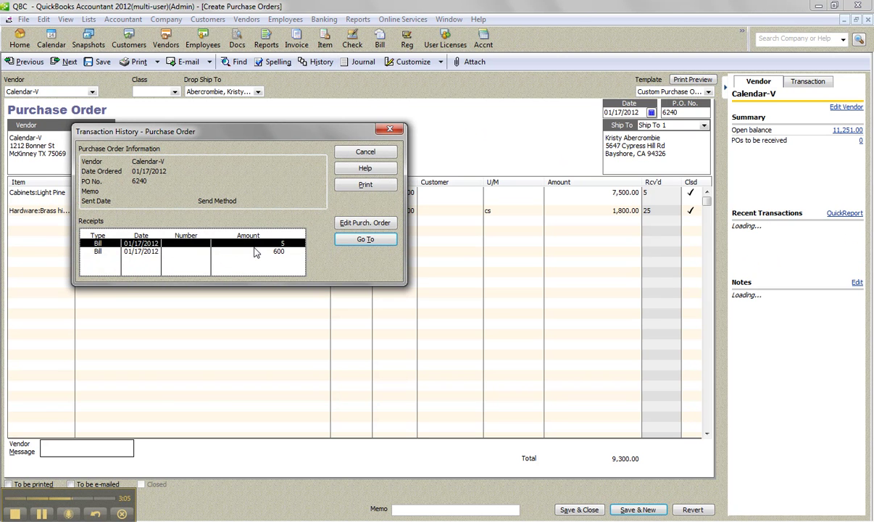
left_click(362, 155)
left_click(360, 62)
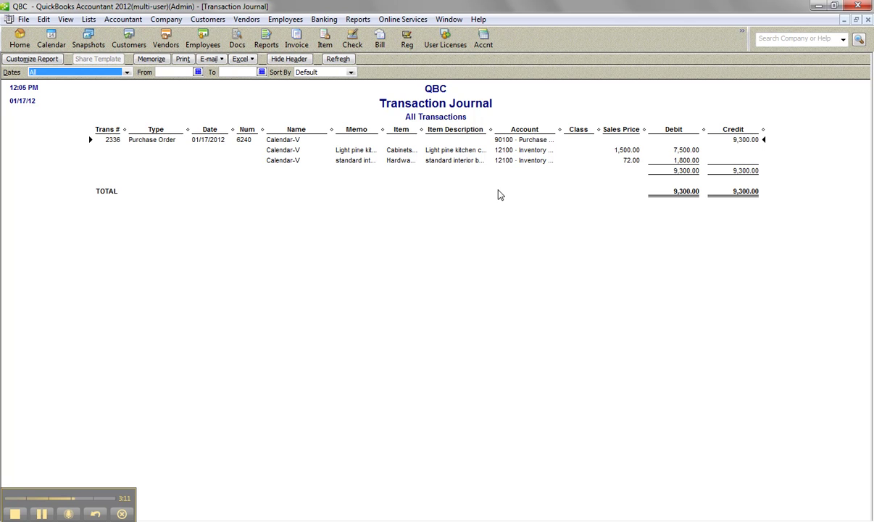
left_click_drag(560, 131, 572, 131)
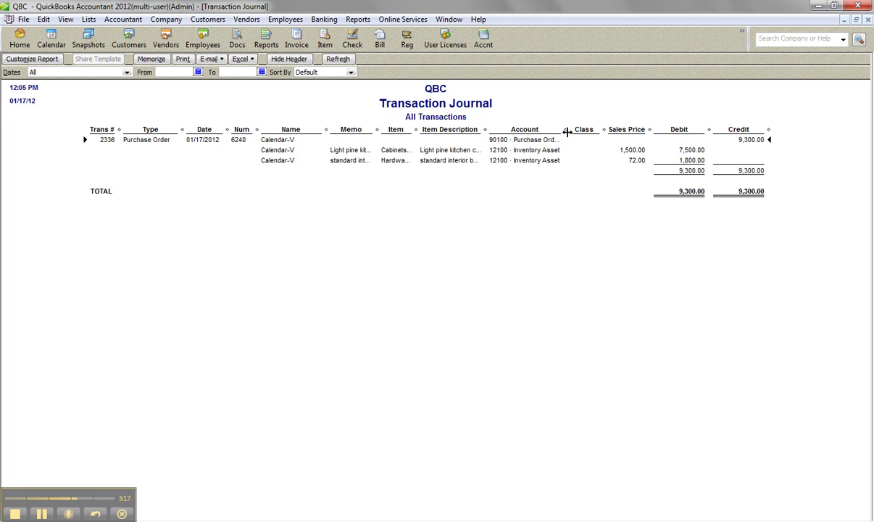
left_click_drag(567, 132, 579, 131)
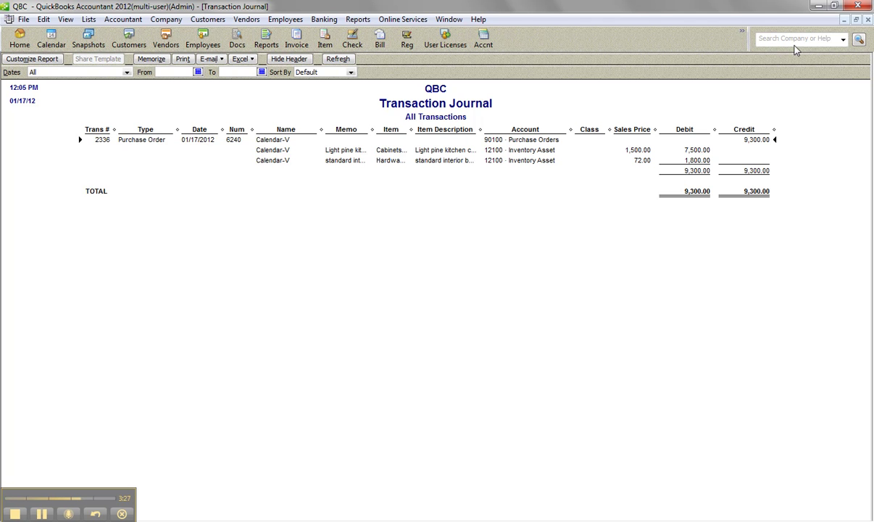
left_click(868, 20)
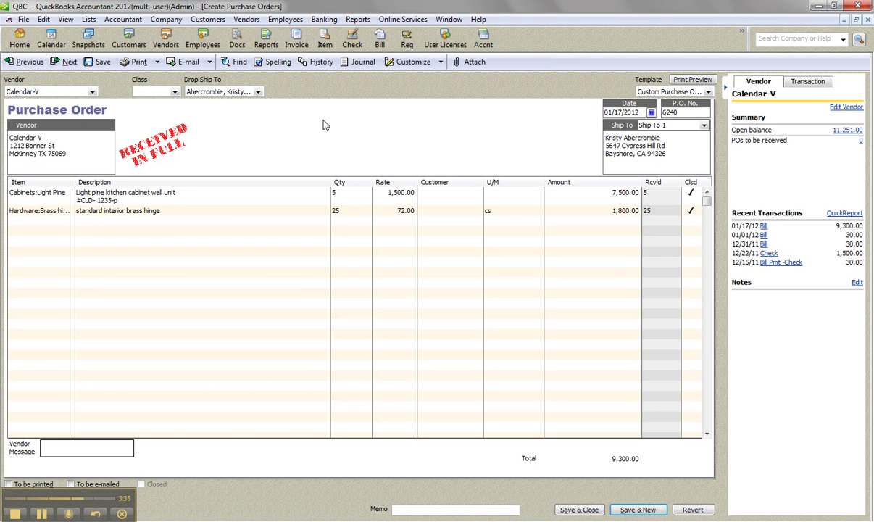
left_click(19, 38)
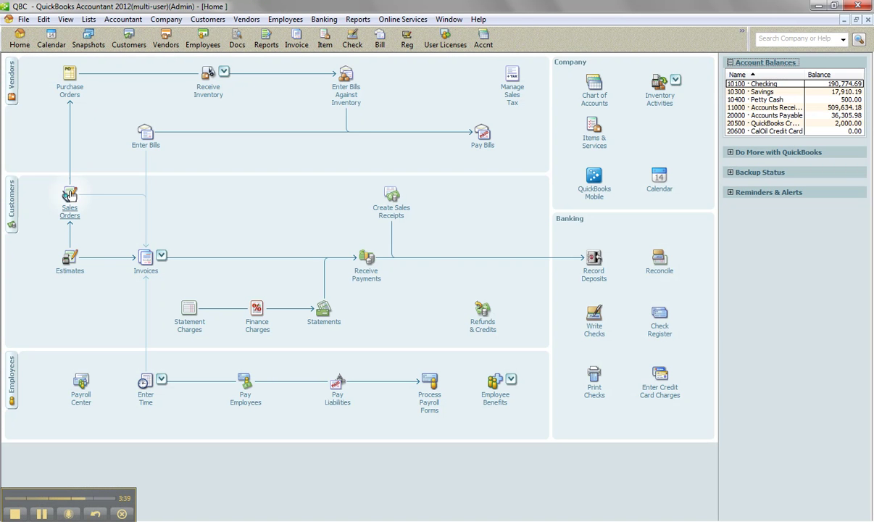